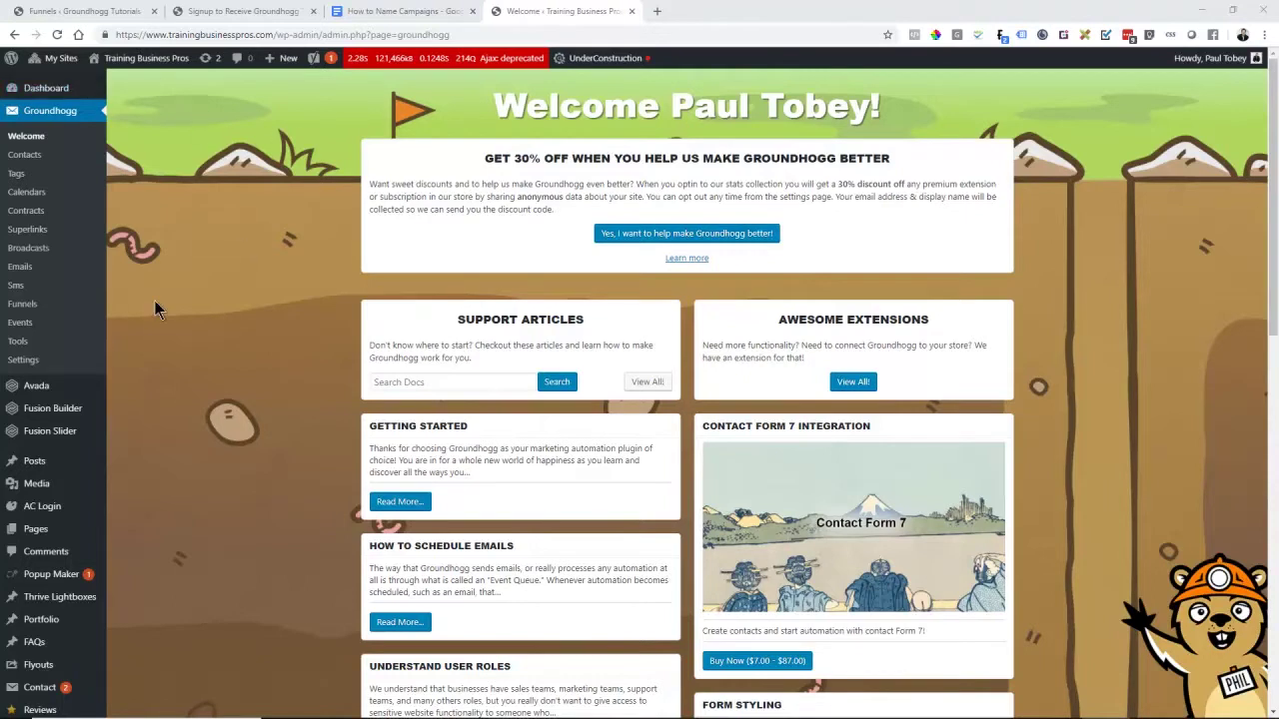
Open the Groundhogg funnels list and circle the "10. Mktg" prefix of the Groundhogg Cheat Sheet funnel in red.
{"action": "left_click", "coordinate": [22, 304]}
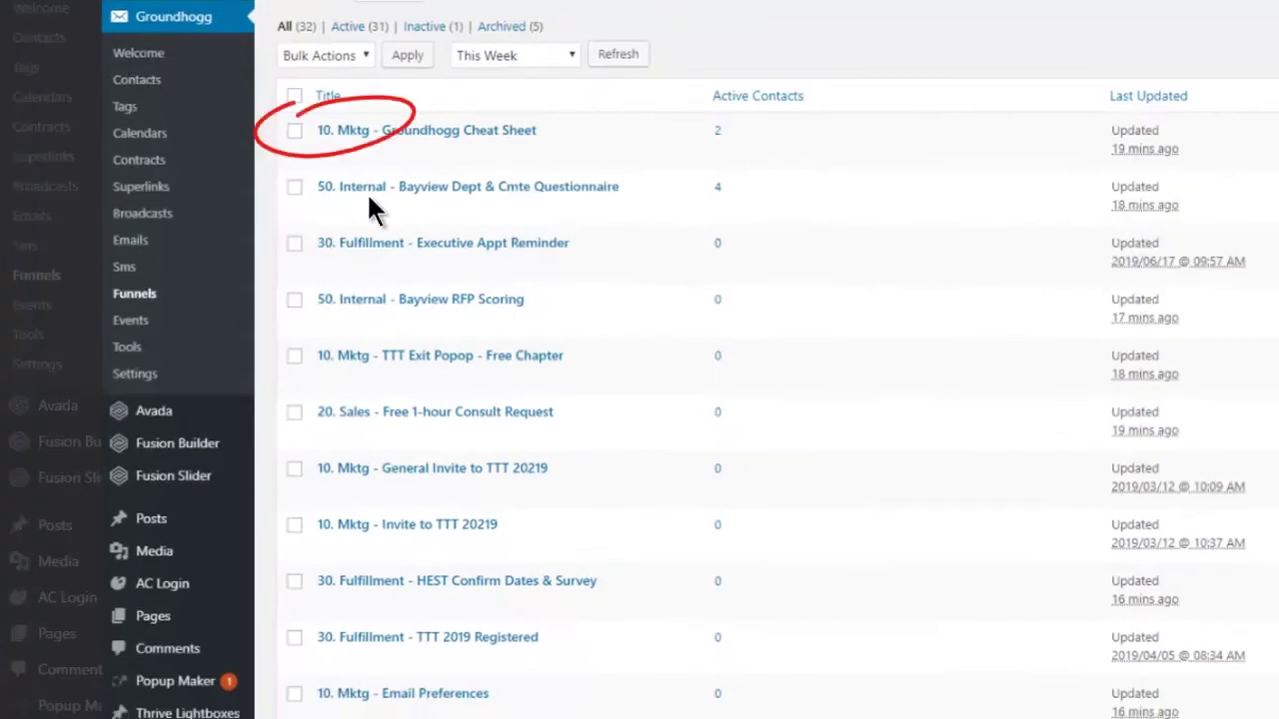
{"action": "mouse_move", "coordinate": [369, 198]}
{"action": "left_mouse_down"}
{"action": "mouse_move", "coordinate": [437, 187]}
{"action": "mouse_move", "coordinate": [346, 162]}
{"action": "left_mouse_up"}
{"action": "mouse_move", "coordinate": [344, 242]}
{"action": "left_mouse_down"}
{"action": "mouse_move", "coordinate": [304, 273]}
{"action": "mouse_move", "coordinate": [330, 226]}
{"action": "left_mouse_up"}
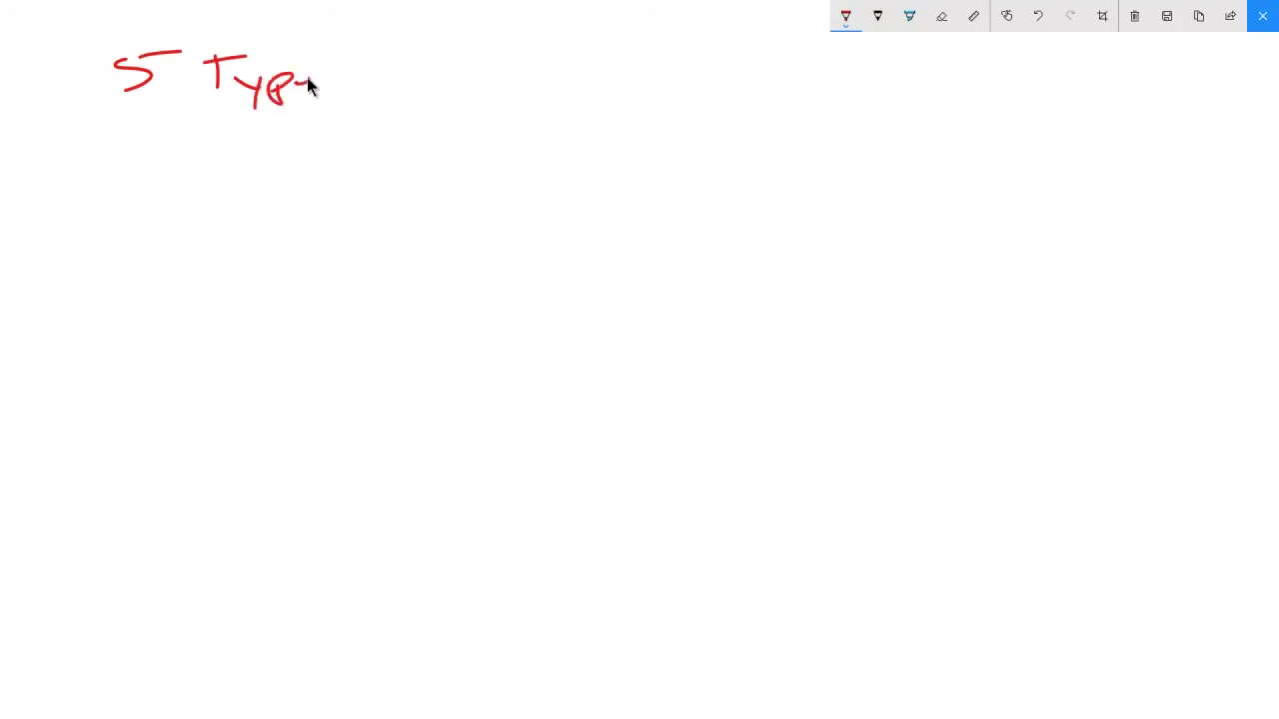
Handwrite the heading "5 Types Campaigns" in red on the blank canvas and underline it.
{"action": "left_click_drag", "start_coordinate": [309, 83], "coordinate": [318, 92]}
{"action": "left_click_drag", "start_coordinate": [340, 74], "coordinate": [323, 90]}
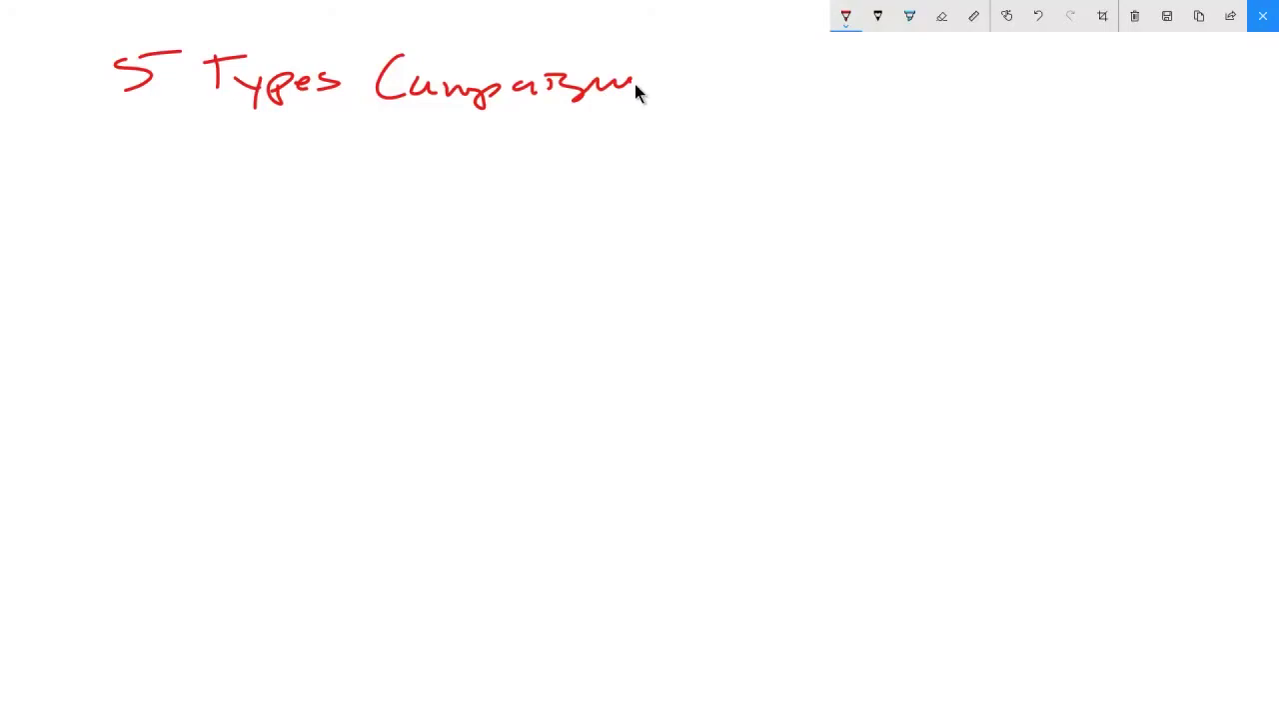
{"action": "left_click_drag", "start_coordinate": [109, 126], "coordinate": [568, 117]}
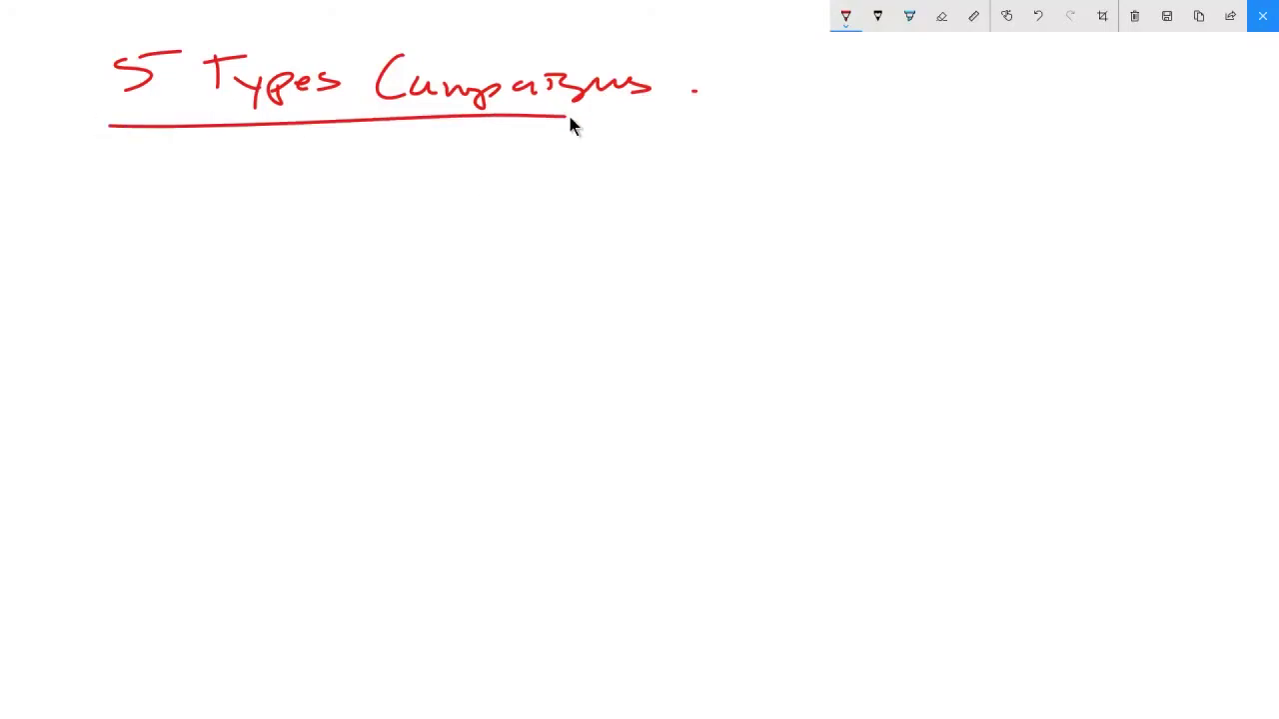
Switch the pen to black and handwrite "Marketing" as the first campaign type beneath the heading.
{"action": "left_click", "coordinate": [845, 16]}
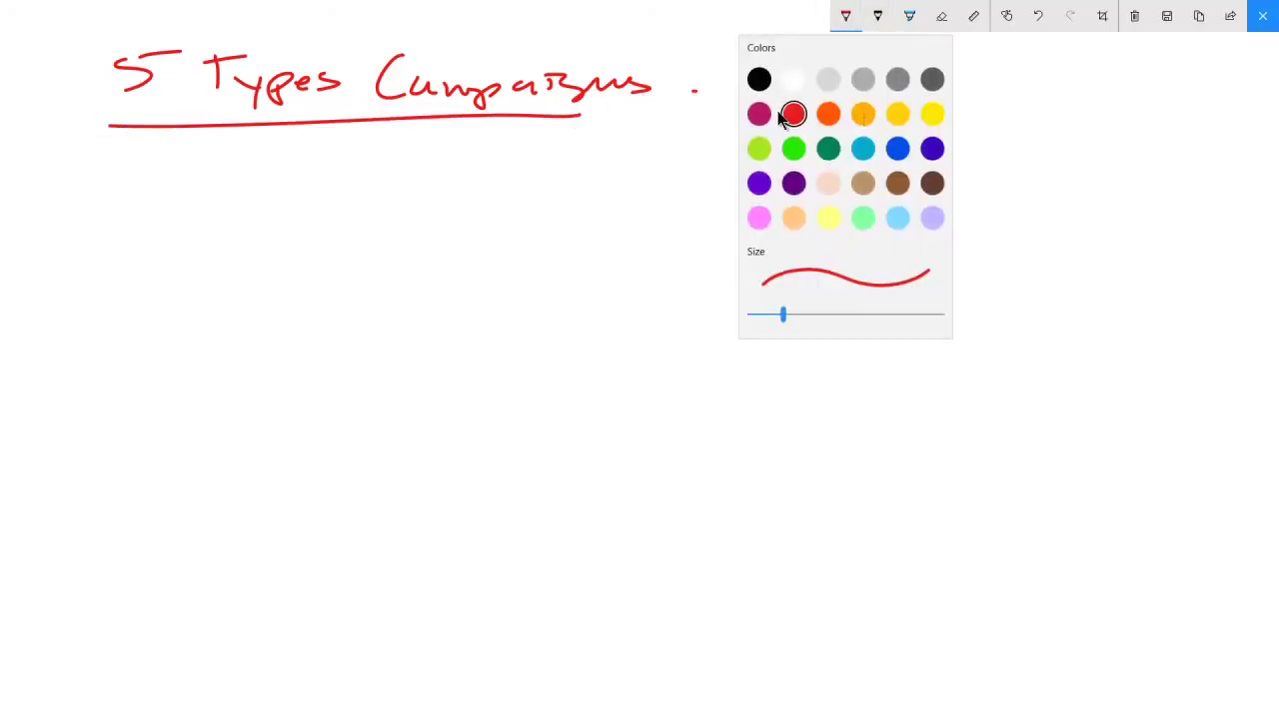
{"action": "left_click", "coordinate": [395, 235]}
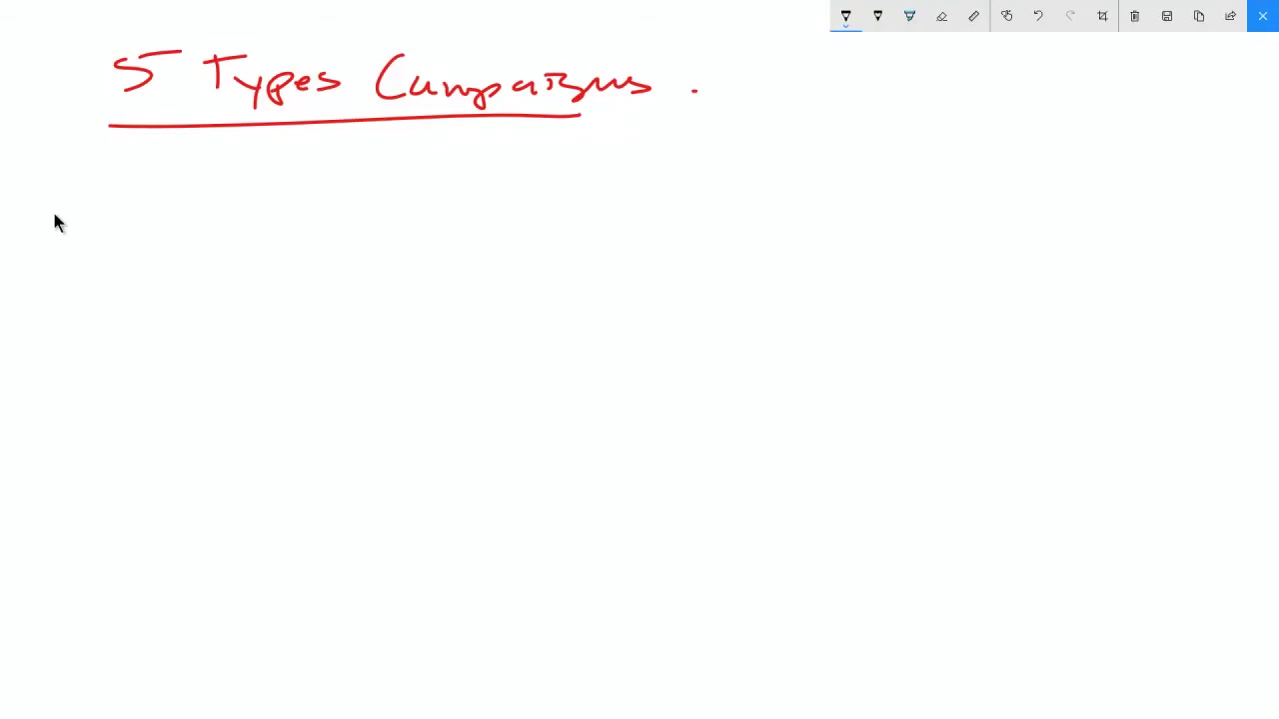
{"action": "mouse_move", "coordinate": [179, 251]}
{"action": "left_mouse_down"}
{"action": "mouse_move", "coordinate": [206, 229]}
{"action": "mouse_move", "coordinate": [219, 249]}
{"action": "left_mouse_up"}
{"action": "mouse_move", "coordinate": [307, 235]}
{"action": "left_mouse_down"}
{"action": "mouse_move", "coordinate": [431, 251]}
{"action": "mouse_move", "coordinate": [490, 238]}
{"action": "left_mouse_up"}
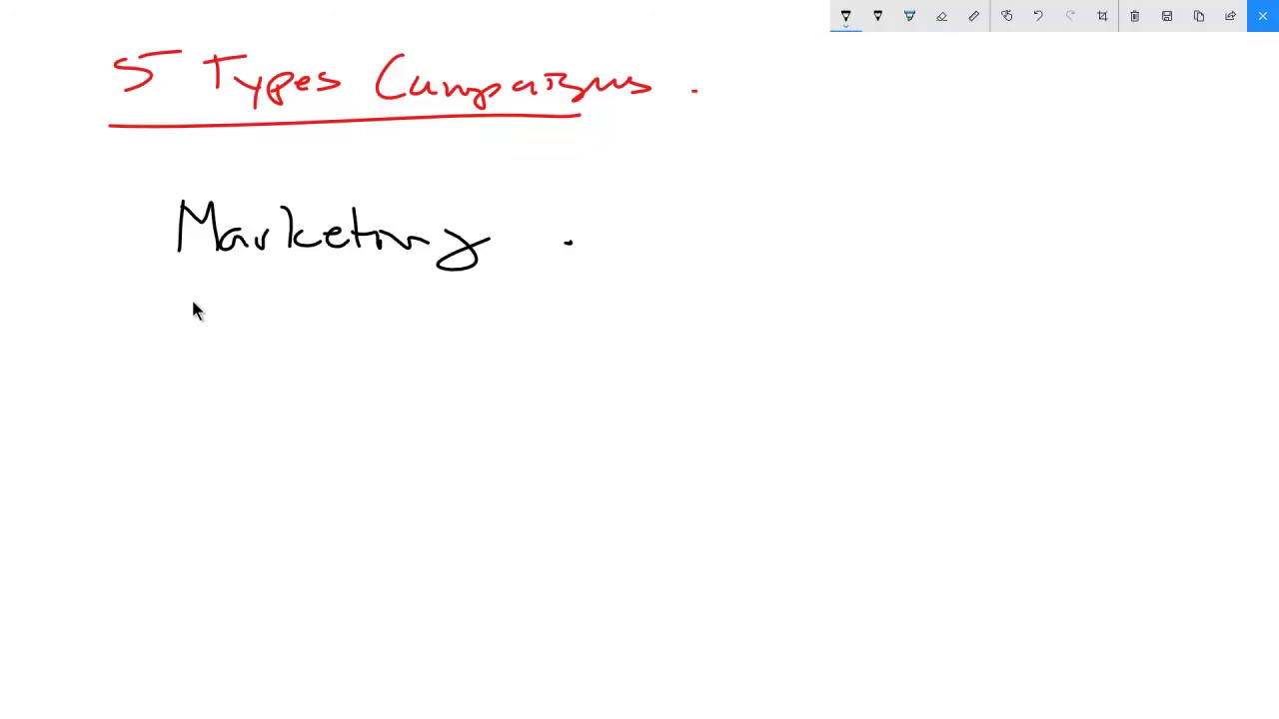
Handwrite "Sales" and "Fulfillment" in black as the second and third campaign types below "Marketing".
{"action": "left_click_drag", "start_coordinate": [222, 292], "coordinate": [228, 341]}
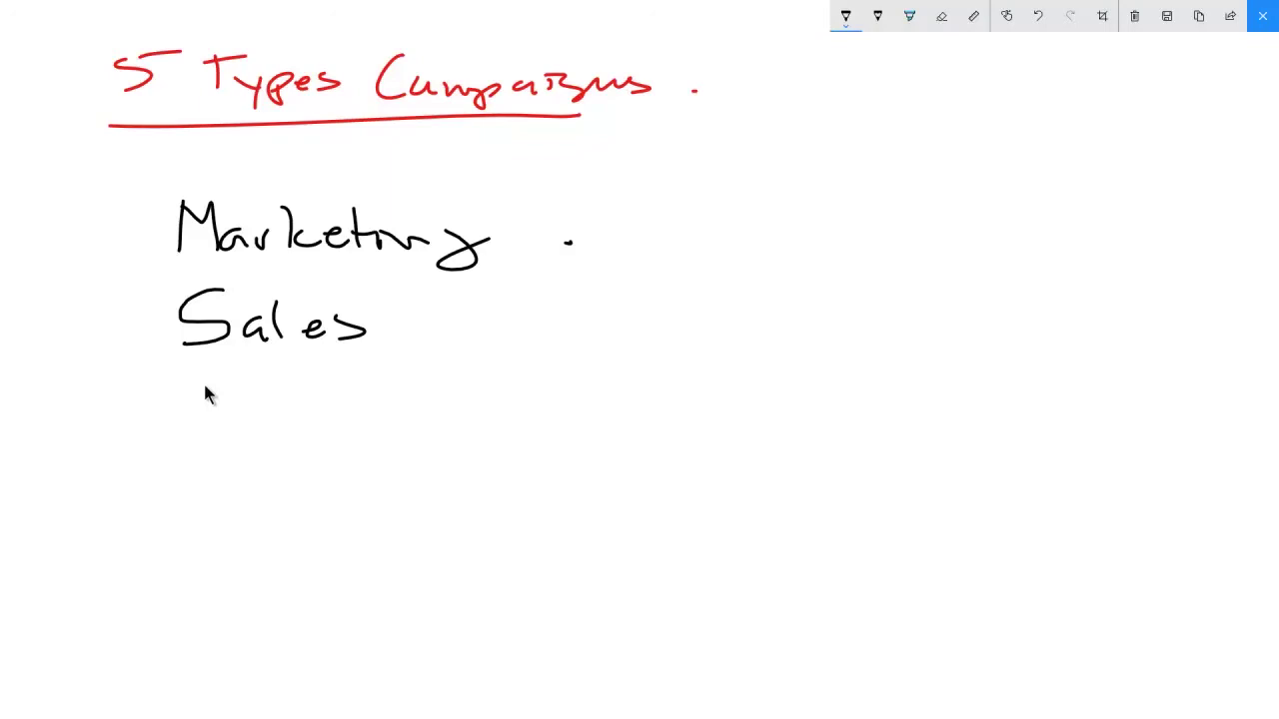
{"action": "left_click_drag", "start_coordinate": [245, 422], "coordinate": [272, 430]}
{"action": "mouse_move", "coordinate": [320, 382]}
{"action": "left_mouse_down"}
{"action": "mouse_move", "coordinate": [290, 438]}
{"action": "mouse_move", "coordinate": [339, 424]}
{"action": "left_mouse_up"}
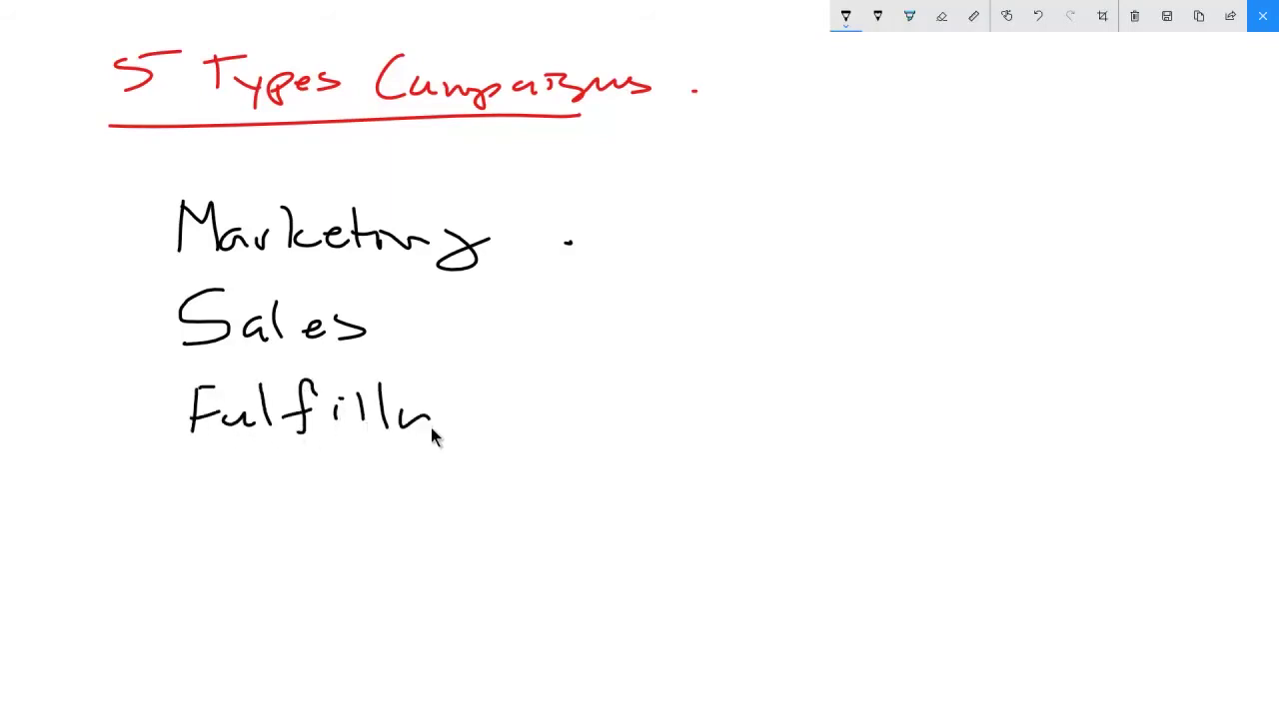
{"action": "left_click_drag", "start_coordinate": [431, 428], "coordinate": [489, 432]}
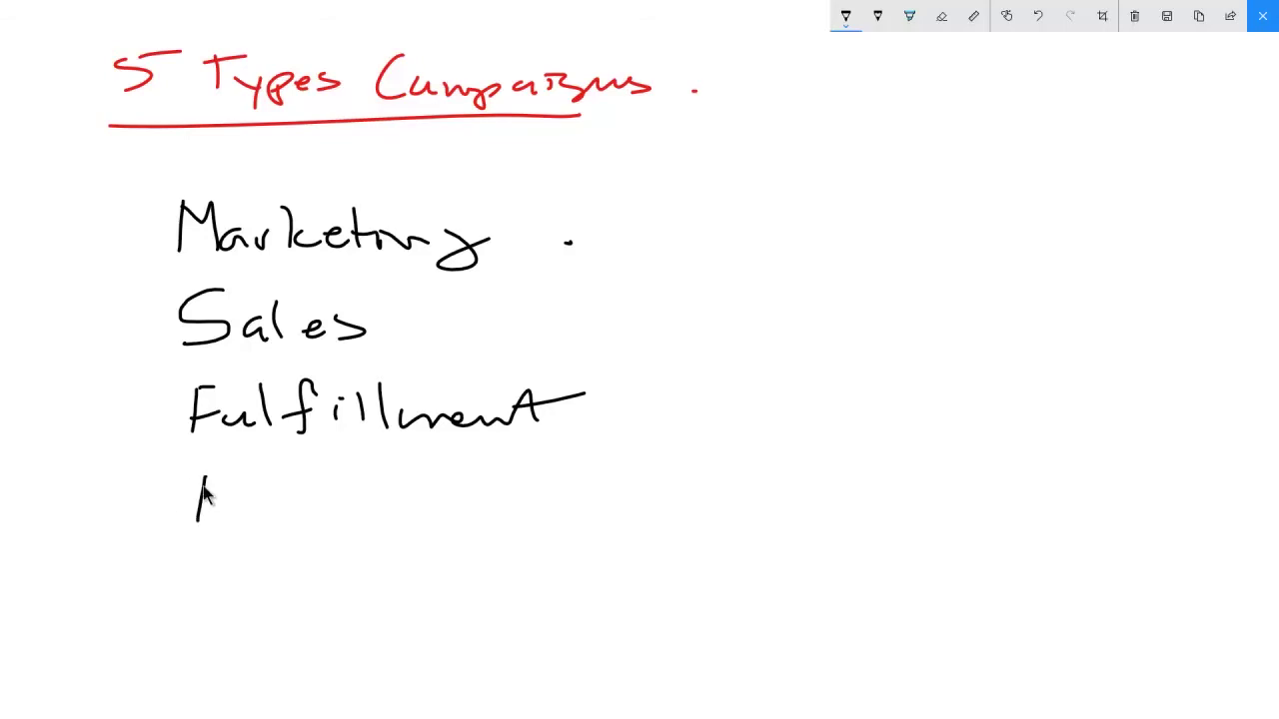
Handwrite "Finance" and "HR/Internal" in black as the fourth and fifth campaign types below "Fulfillment".
{"action": "left_click_drag", "start_coordinate": [201, 478], "coordinate": [197, 520]}
{"action": "left_click_drag", "start_coordinate": [201, 477], "coordinate": [227, 479]}
{"action": "left_click_drag", "start_coordinate": [202, 505], "coordinate": [232, 509]}
{"action": "left_click_drag", "start_coordinate": [310, 508], "coordinate": [443, 512]}
{"action": "left_click_drag", "start_coordinate": [206, 556], "coordinate": [206, 599]}
{"action": "mouse_move", "coordinate": [228, 555]}
{"action": "left_mouse_down"}
{"action": "mouse_move", "coordinate": [228, 597]}
{"action": "mouse_move", "coordinate": [238, 576]}
{"action": "left_mouse_up"}
{"action": "left_click_drag", "start_coordinate": [249, 598], "coordinate": [492, 597]}
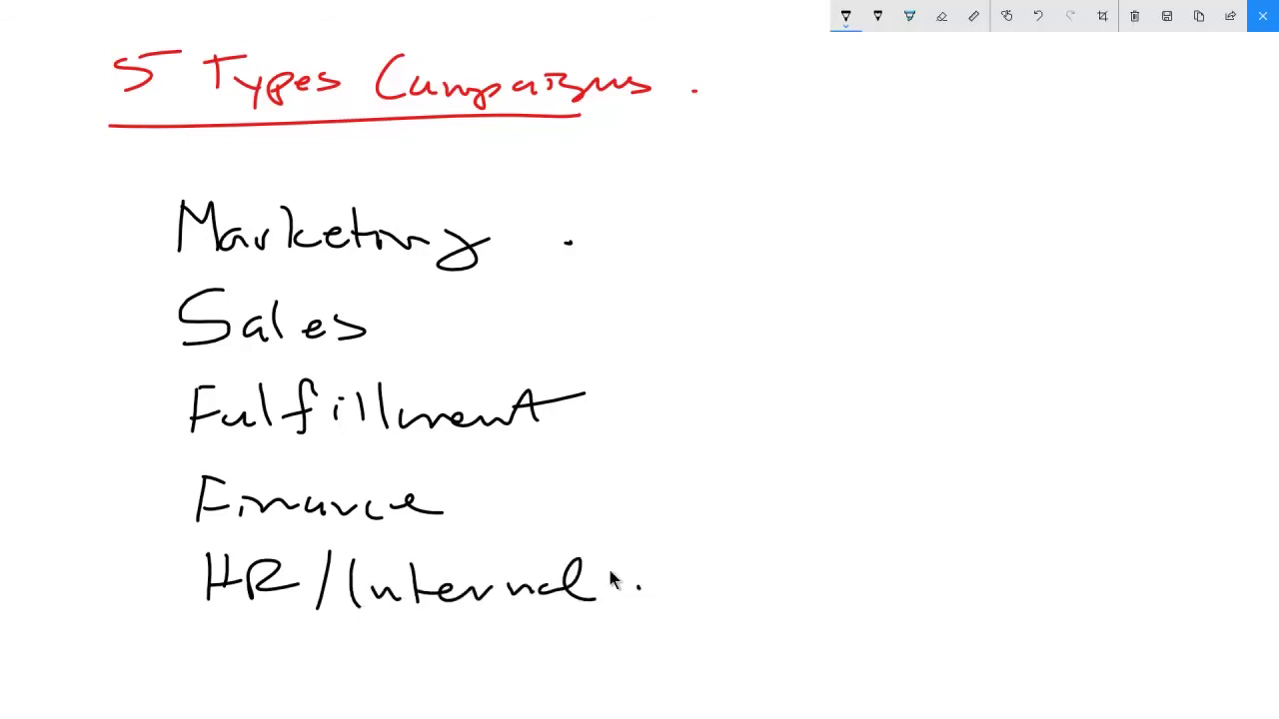
Number the five campaign types 10., 20., 30., 40. and 50. in red in front of their names.
{"action": "left_click", "coordinate": [847, 16]}
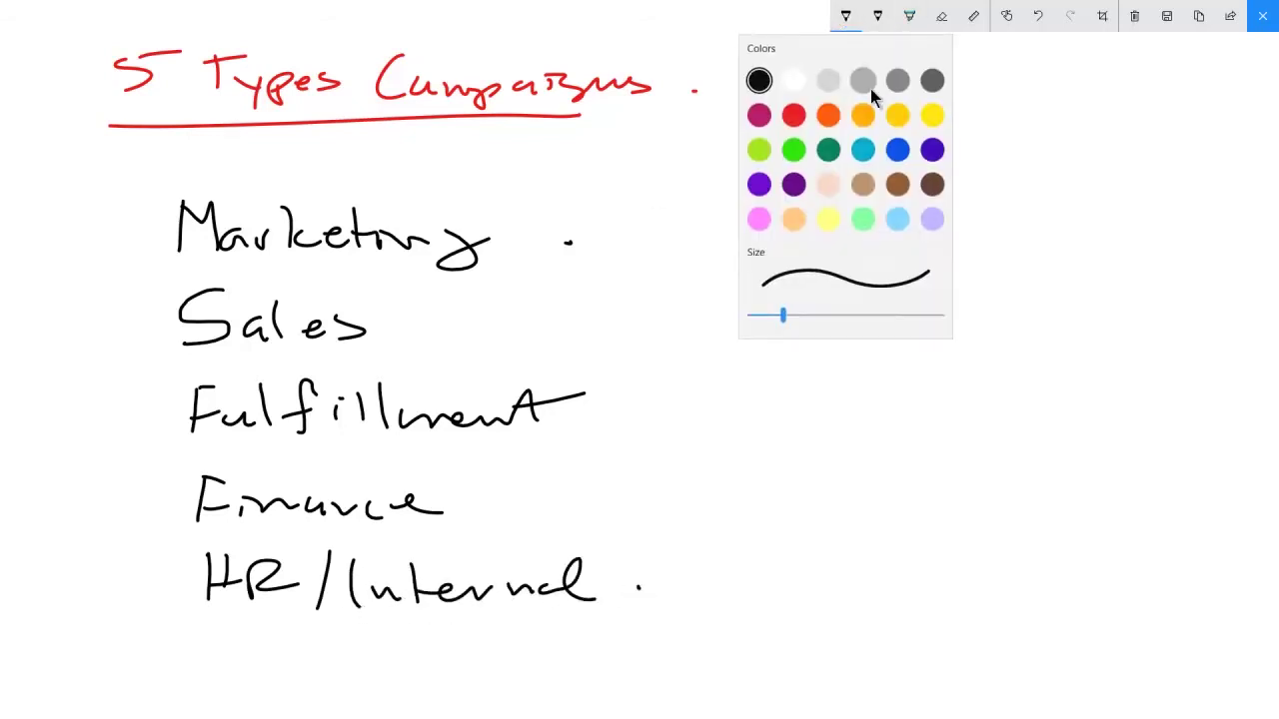
{"action": "left_click", "coordinate": [793, 114]}
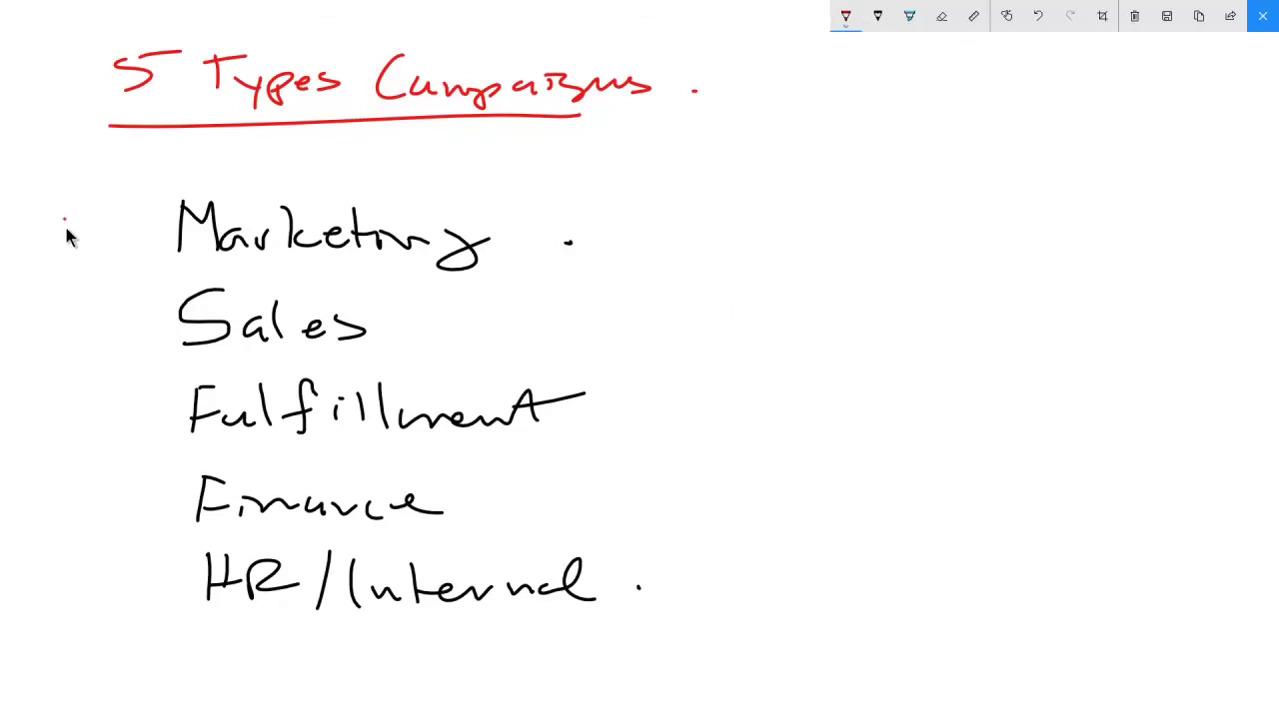
{"action": "left_click_drag", "start_coordinate": [104, 245], "coordinate": [103, 224]}
{"action": "left_click", "coordinate": [130, 240]}
{"action": "left_click_drag", "start_coordinate": [62, 324], "coordinate": [88, 351]}
{"action": "left_click_drag", "start_coordinate": [116, 330], "coordinate": [127, 338]}
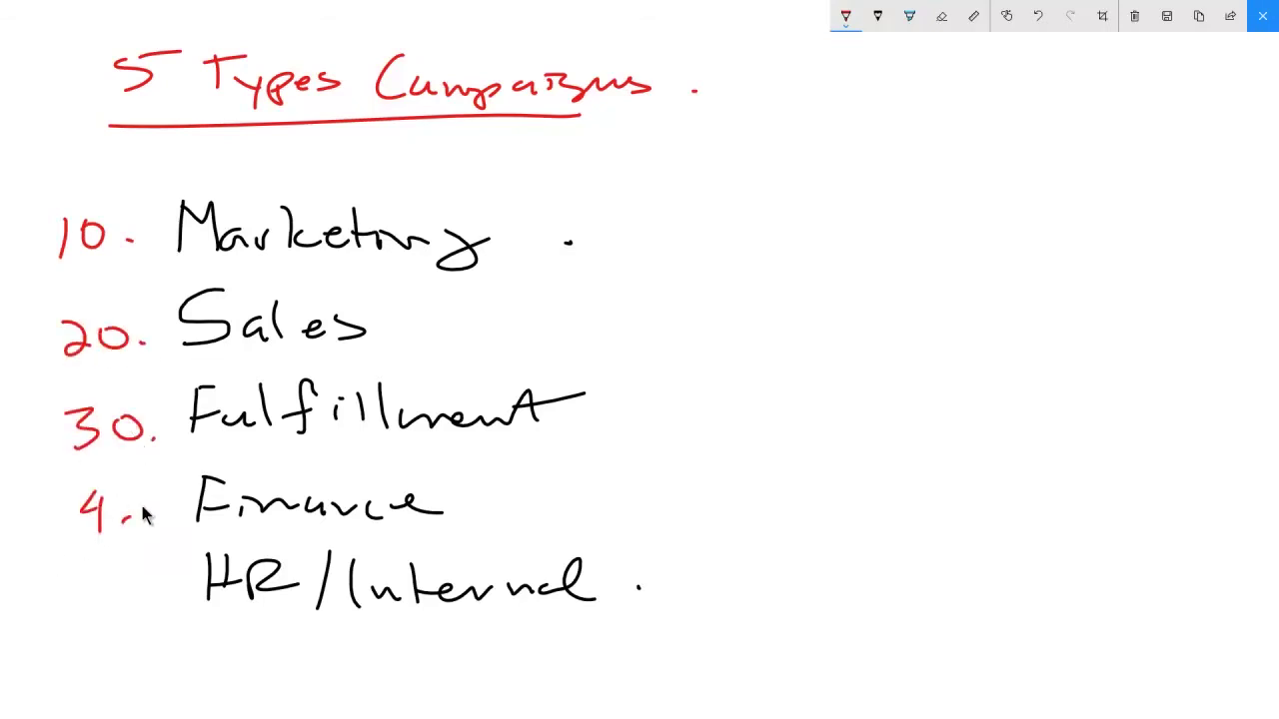
{"action": "left_click_drag", "start_coordinate": [89, 580], "coordinate": [91, 594]}
Draw a red dash after each of the five campaign type names.
{"action": "left_click", "coordinate": [568, 240]}
{"action": "left_click_drag", "start_coordinate": [443, 330], "coordinate": [477, 329]}
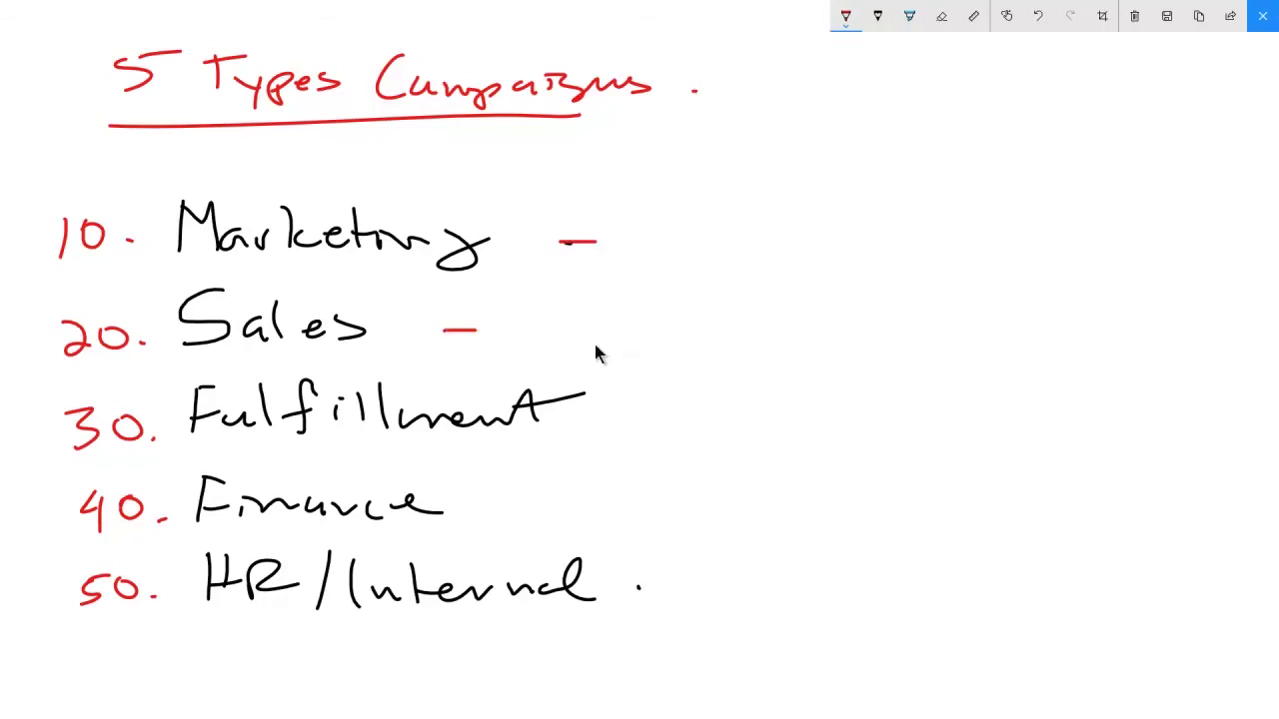
{"action": "left_click", "coordinate": [601, 404]}
Handwrite the example "Free eBook" in red after the Marketing dash.
{"action": "left_click_drag", "start_coordinate": [752, 262], "coordinate": [767, 250]}
{"action": "left_click_drag", "start_coordinate": [812, 246], "coordinate": [879, 262]}
{"action": "left_click_drag", "start_coordinate": [911, 245], "coordinate": [923, 247]}
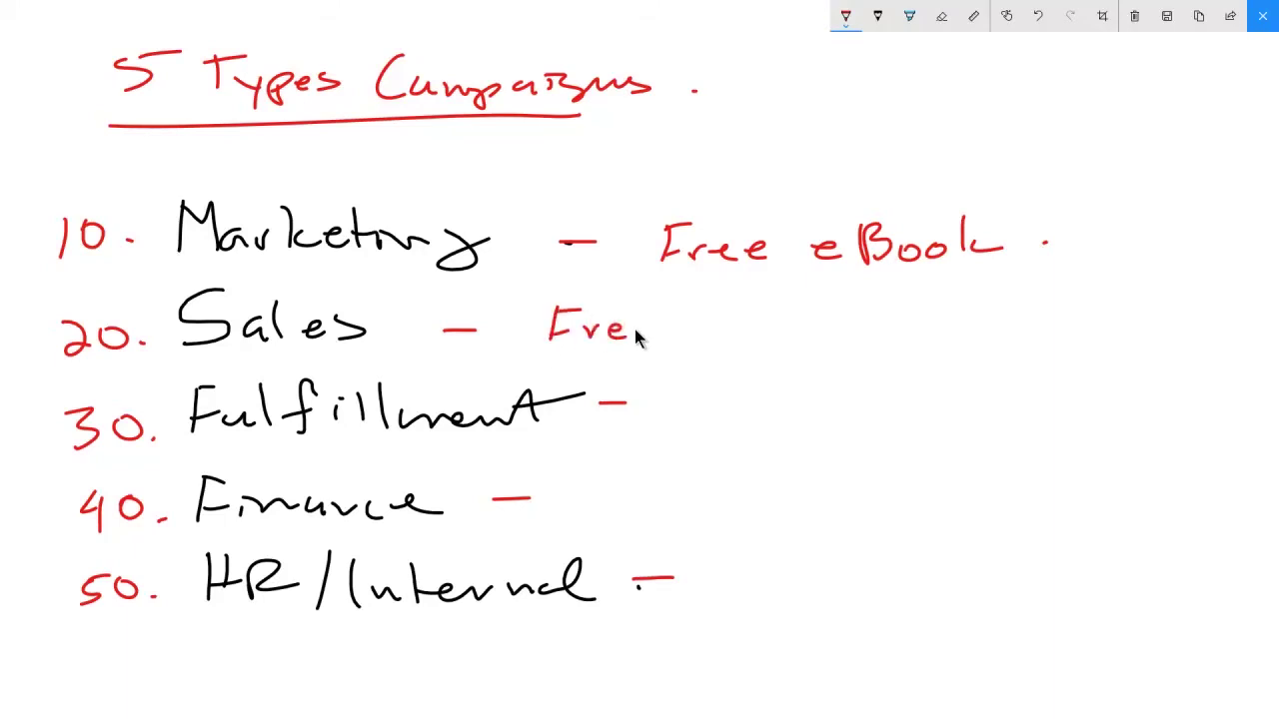
Handwrite the red examples "Free Consult" for Sales and "Onboarding" for Fulfillment after their dashes.
{"action": "left_click_drag", "start_coordinate": [810, 332], "coordinate": [884, 333]}
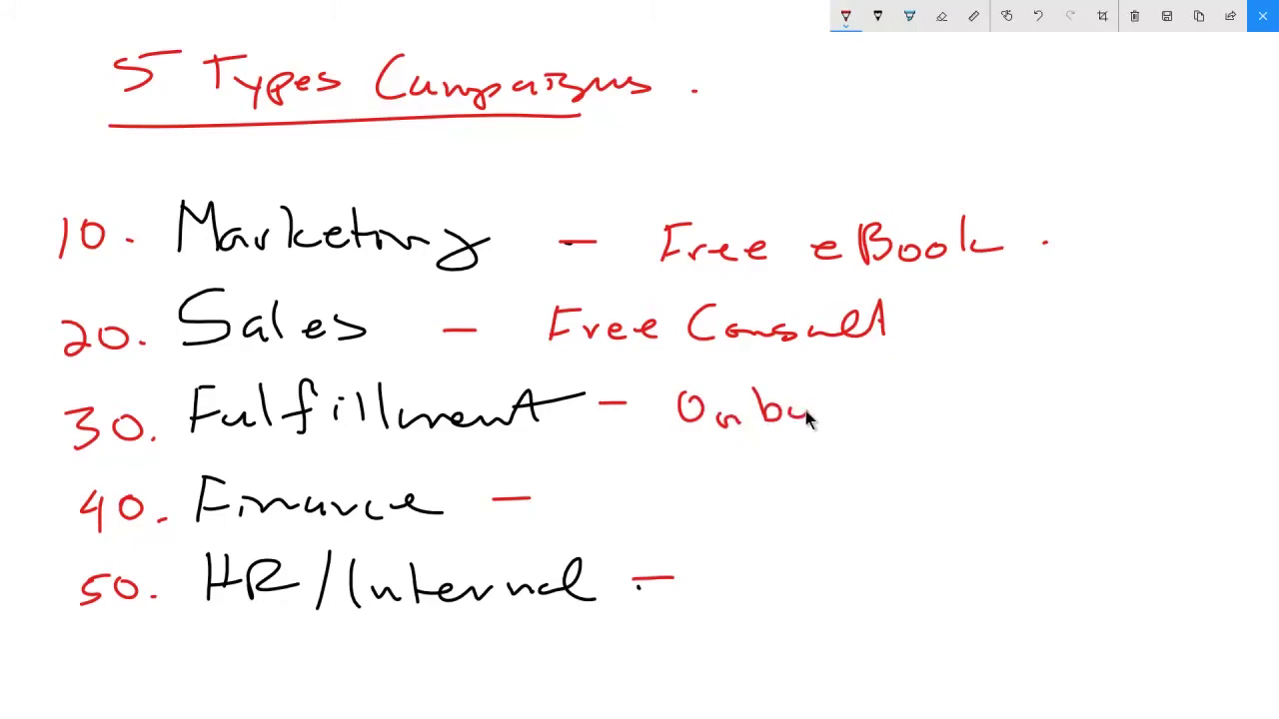
{"action": "left_click_drag", "start_coordinate": [895, 406], "coordinate": [956, 424]}
{"action": "left_click", "coordinate": [1018, 418]}
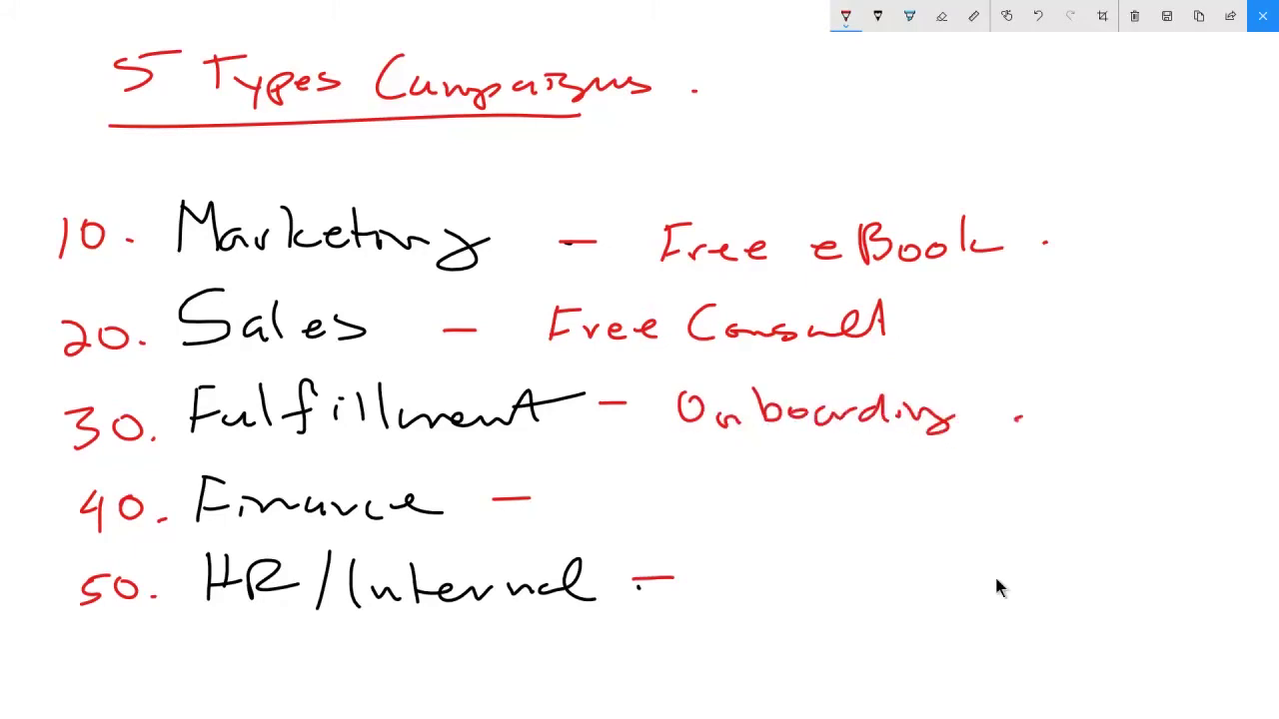
Switch the pen to dark green and circle "10.", "Marketing" and "Free eBook" in the first row separately.
{"action": "left_click", "coordinate": [846, 18]}
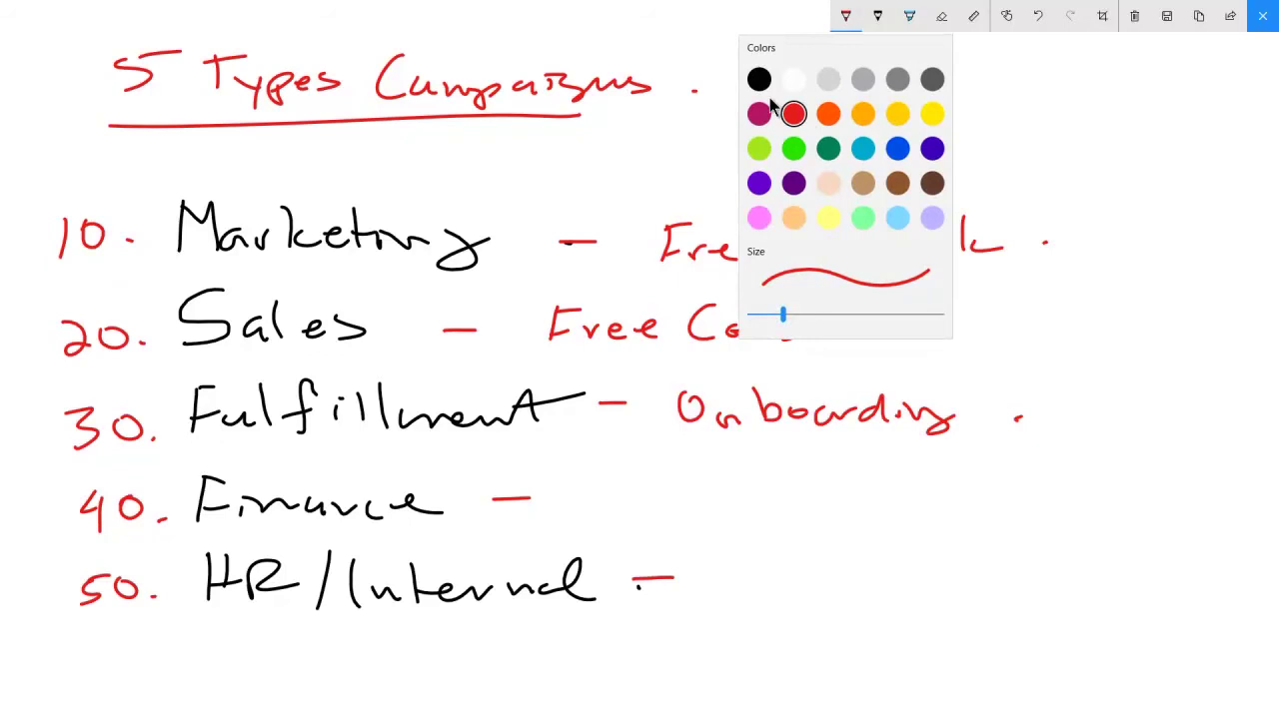
{"action": "left_click", "coordinate": [862, 149]}
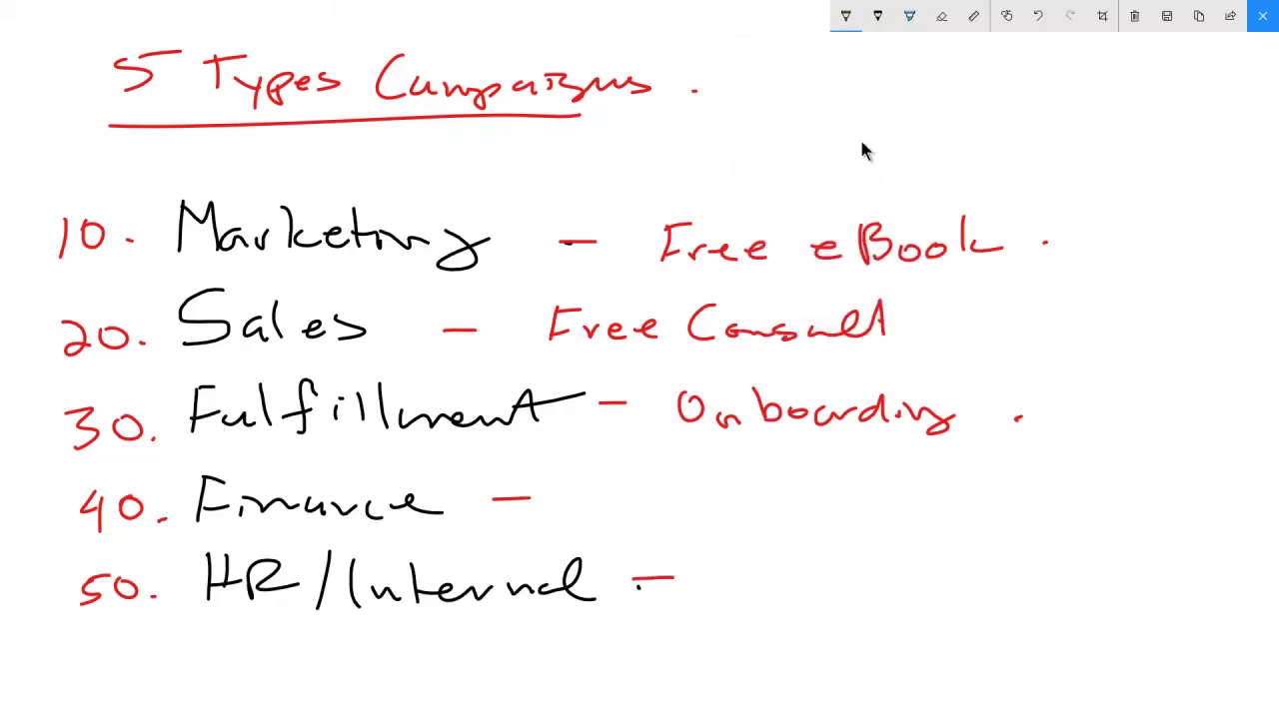
{"action": "left_click_drag", "start_coordinate": [115, 199], "coordinate": [43, 246]}
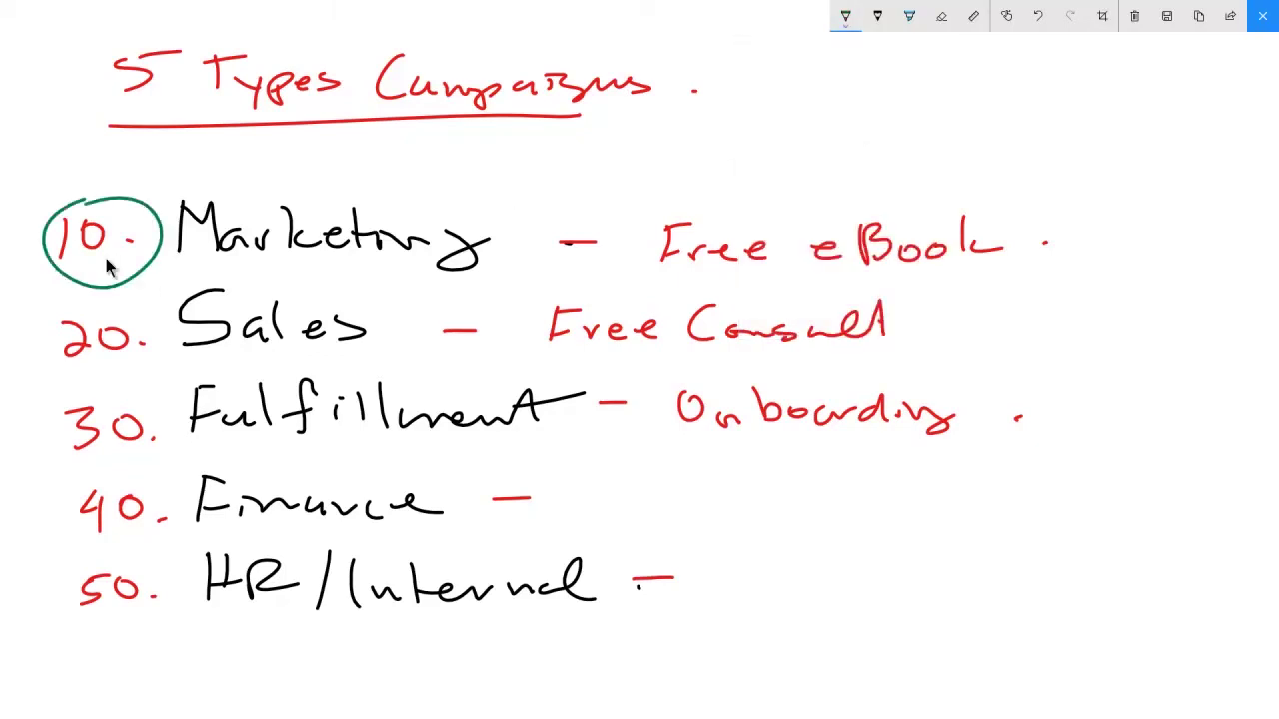
{"action": "mouse_move", "coordinate": [383, 186]}
{"action": "left_mouse_down"}
{"action": "mouse_move", "coordinate": [205, 292]}
{"action": "mouse_move", "coordinate": [275, 192]}
{"action": "left_mouse_up"}
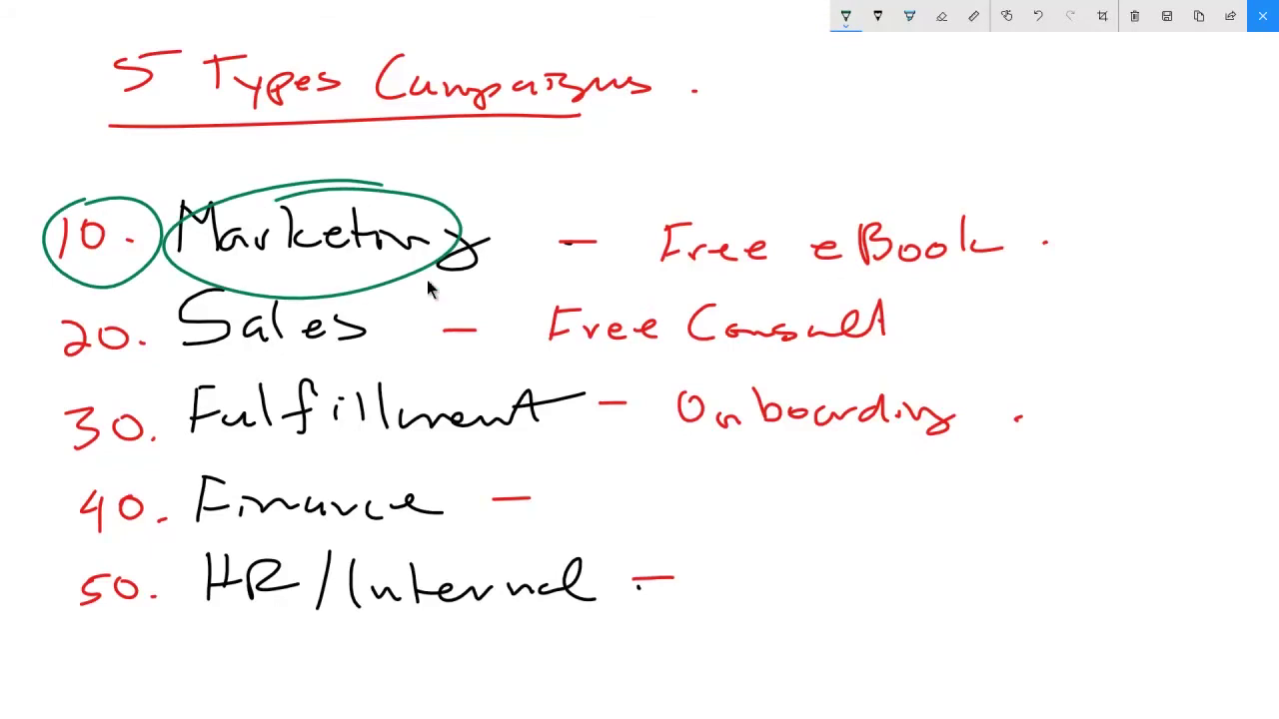
{"action": "mouse_move", "coordinate": [868, 192]}
{"action": "left_mouse_down"}
{"action": "mouse_move", "coordinate": [906, 194]}
{"action": "mouse_move", "coordinate": [761, 214]}
{"action": "left_mouse_up"}
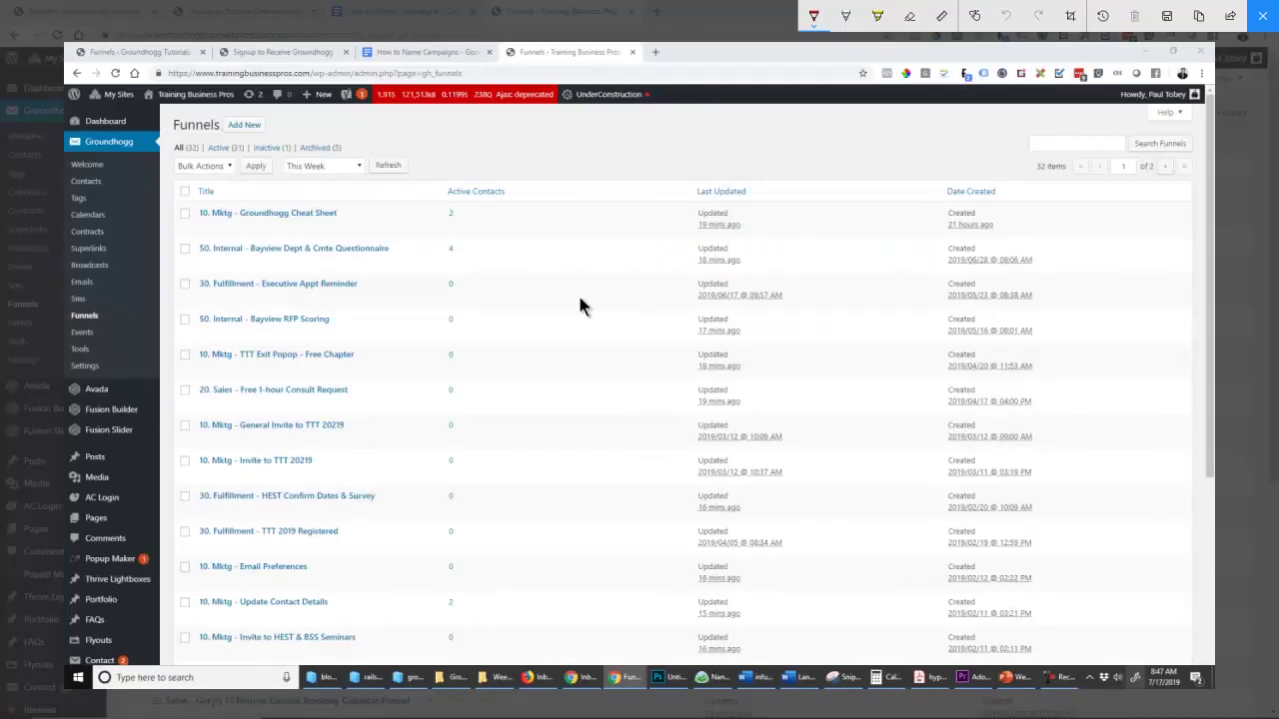
Circle the "10. Mktg" prefix in red on the funnels list capture and look through the funnel names.
{"action": "left_click_drag", "start_coordinate": [200, 197], "coordinate": [223, 191]}
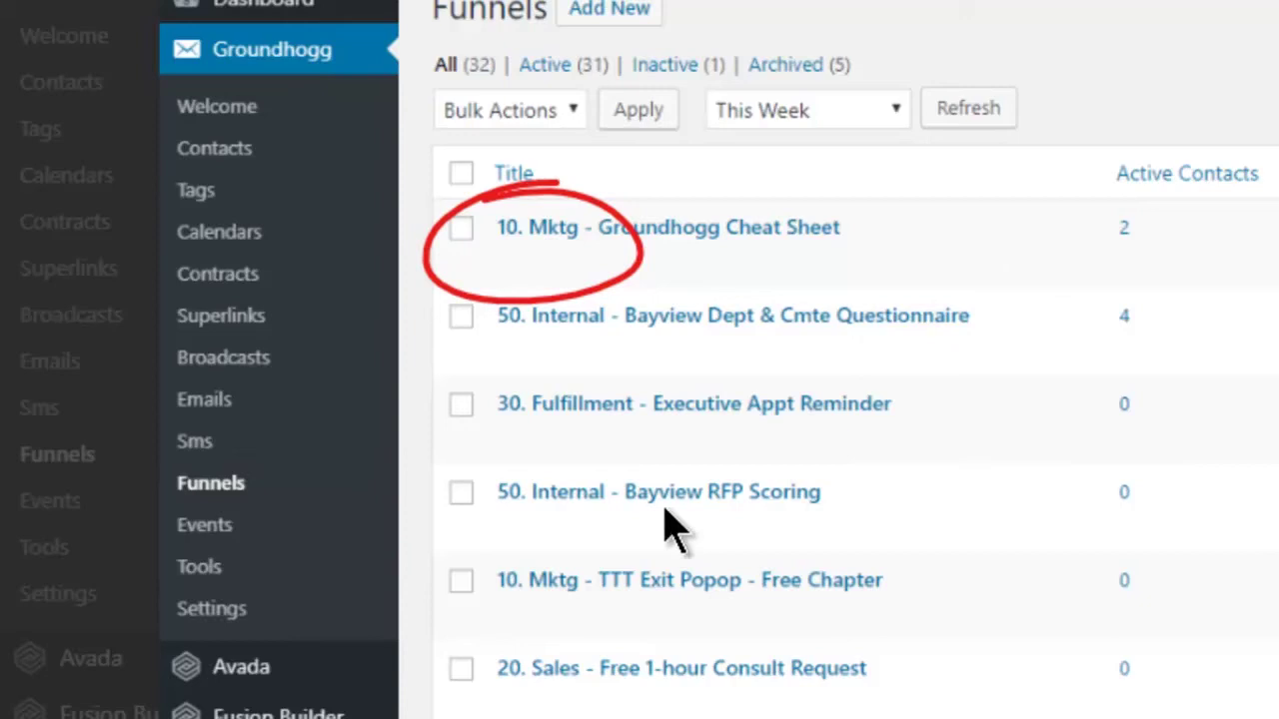
{"action": "scroll", "coordinate": [557, 685], "scroll_direction": "down", "scroll_amount": 6}
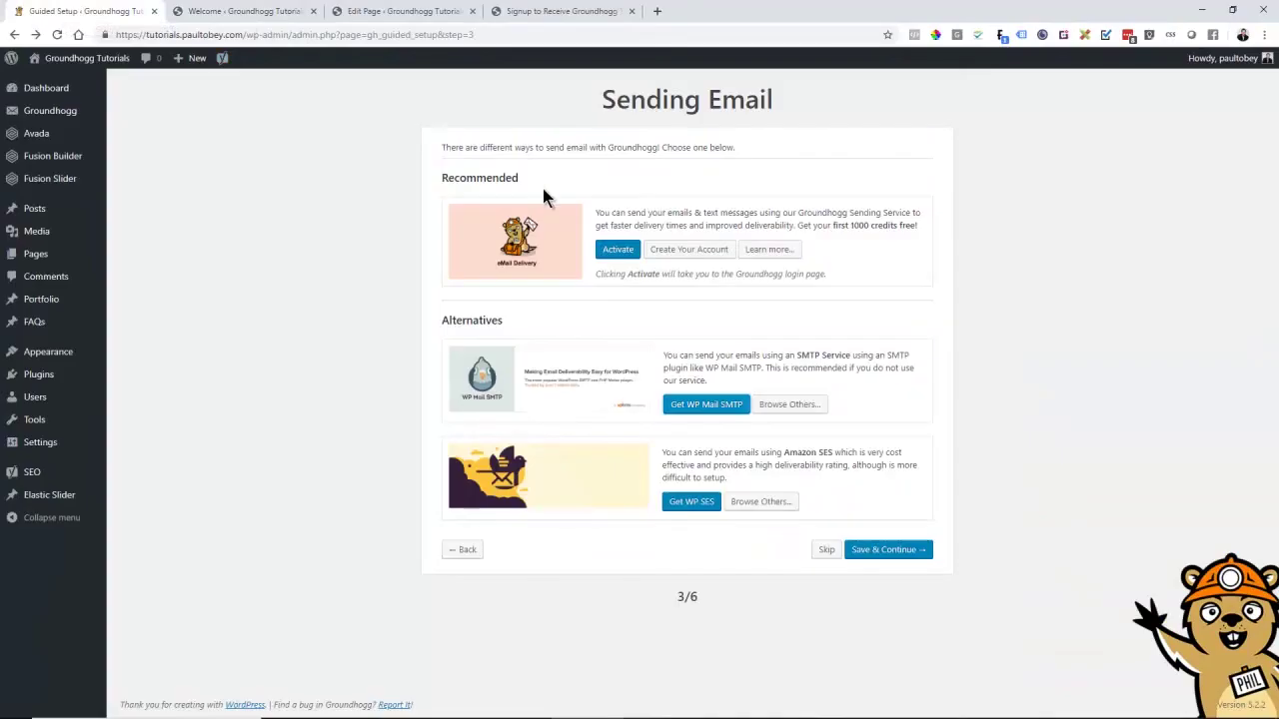
Open the Groundhogg Tutorials site's home page in a new browser tab and switch to it.
{"action": "right_click", "coordinate": [96, 56]}
{"action": "left_click", "coordinate": [140, 63]}
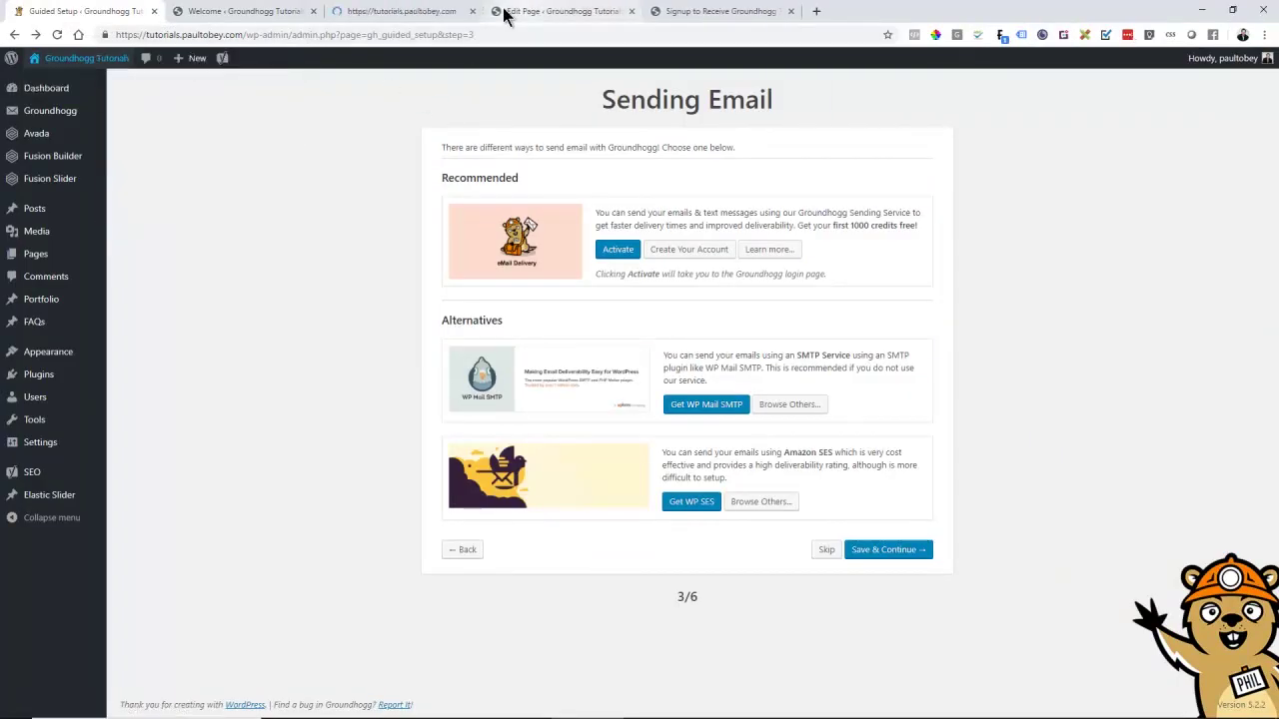
{"action": "left_click", "coordinate": [413, 12]}
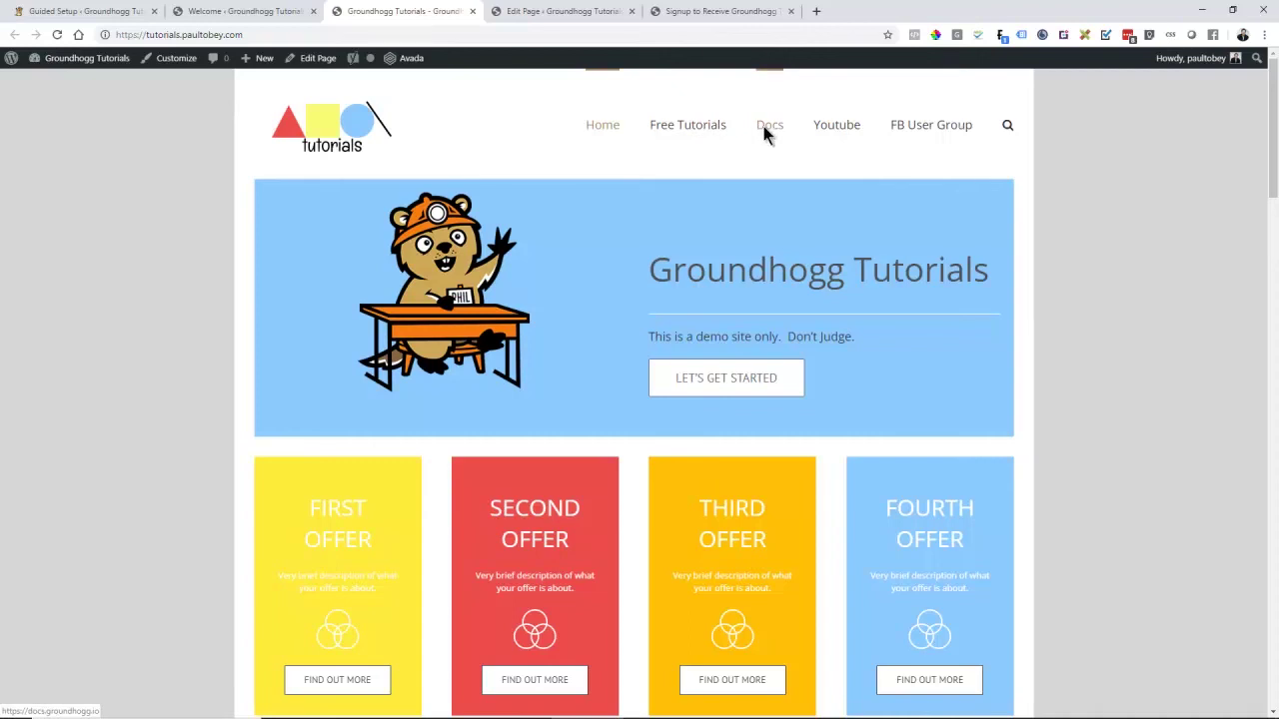
Open the site's Docs link in a new tab, view the documentation page, and return to the tutorials home page.
{"action": "right_click", "coordinate": [766, 132]}
{"action": "left_click", "coordinate": [798, 136]}
{"action": "left_click", "coordinate": [540, 11]}
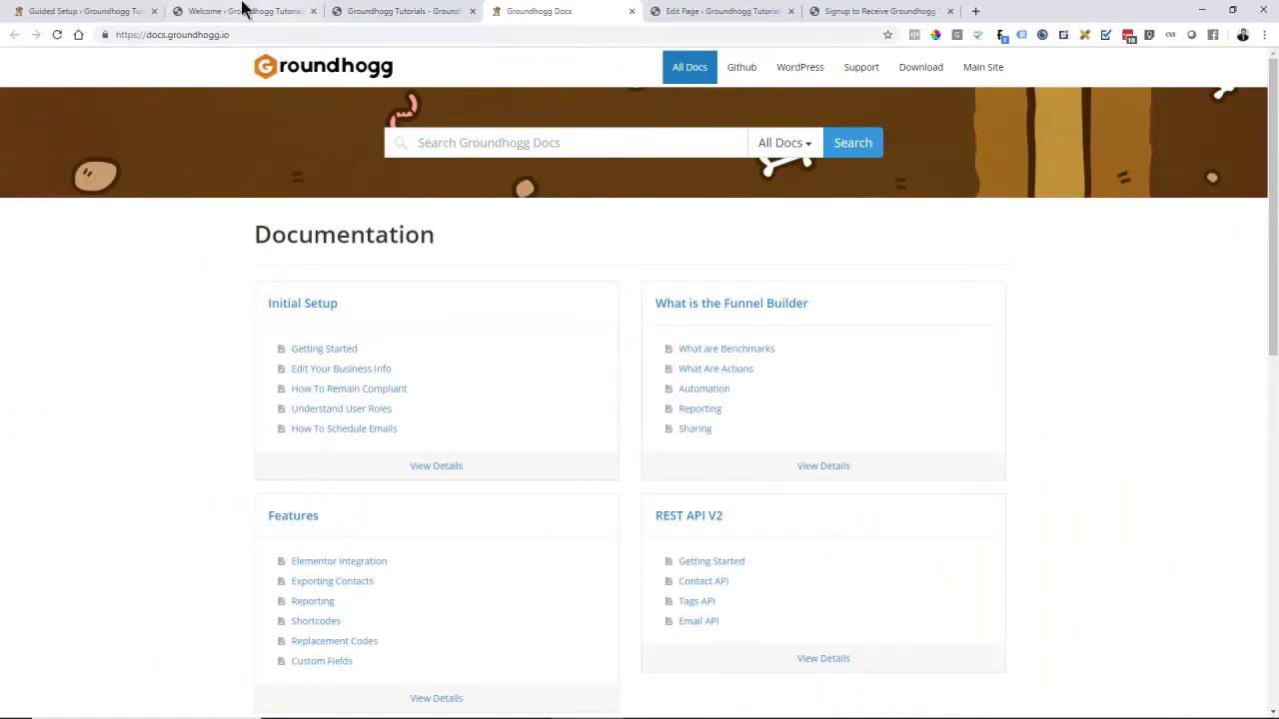
{"action": "left_click", "coordinate": [370, 14]}
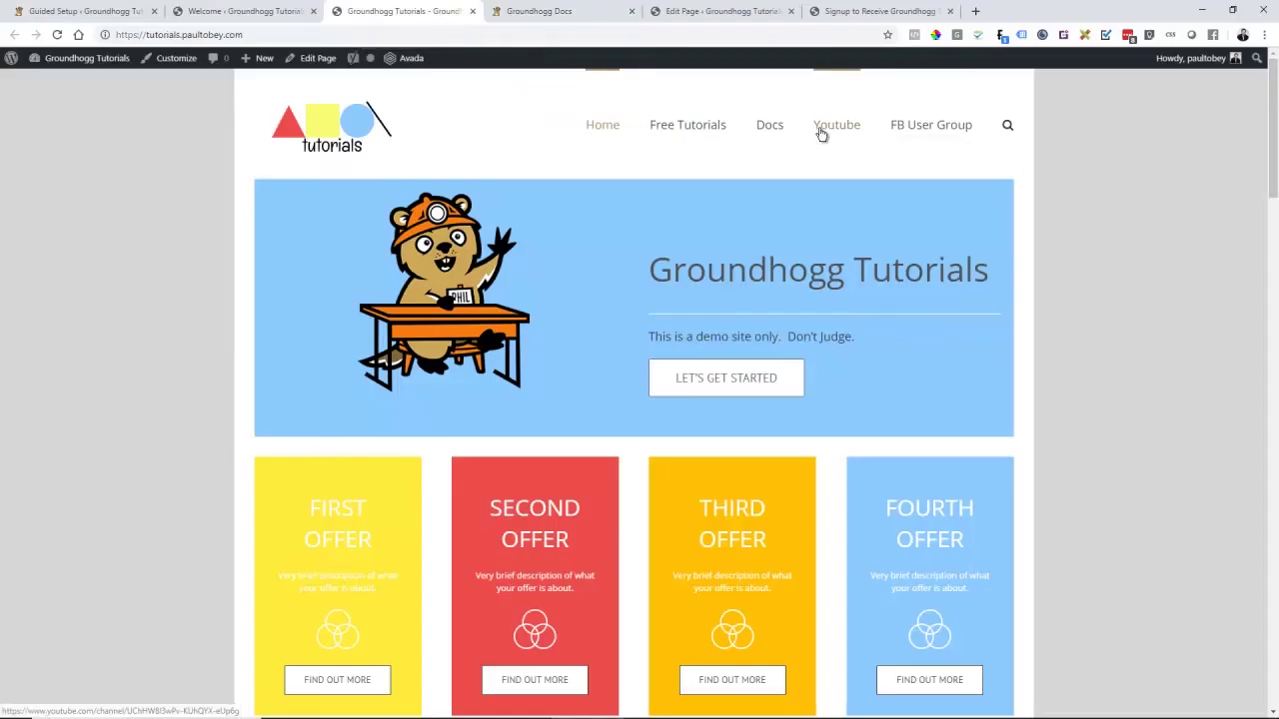